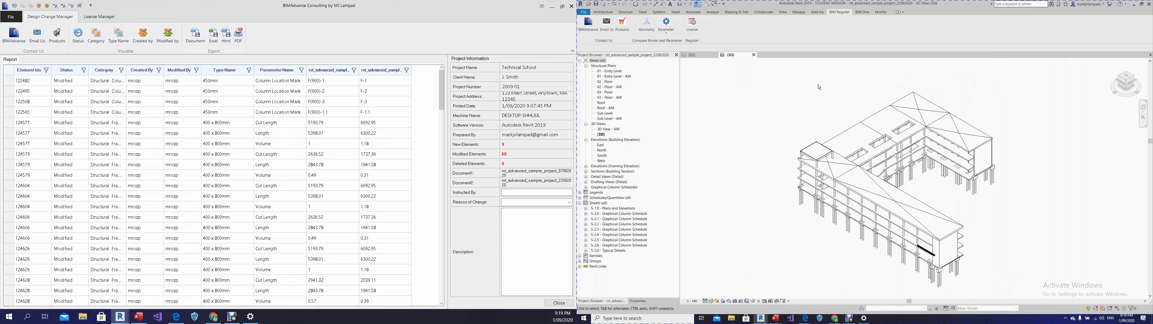
Step: Widen the two document comparison columns in the report so their headings show more of the file names
left_click(746, 115)
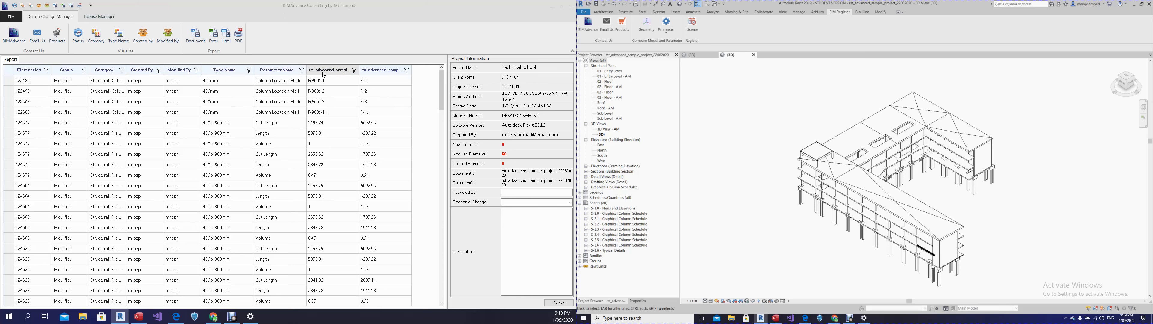
left_click_drag(359, 72, 385, 76)
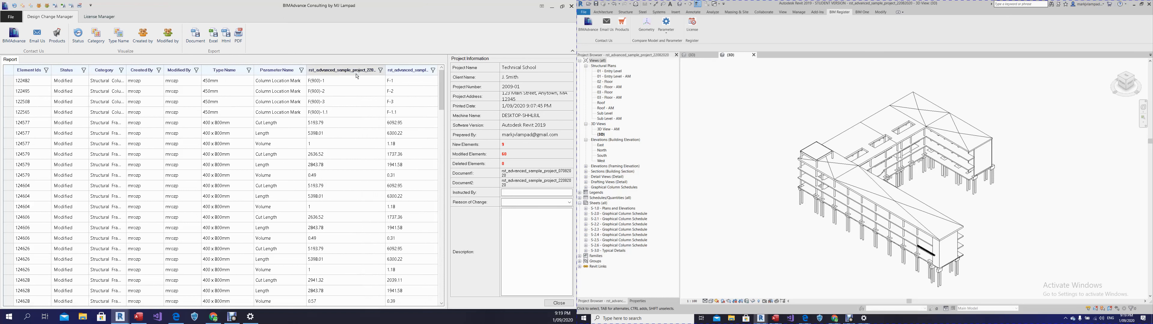
left_click_drag(383, 70, 435, 75)
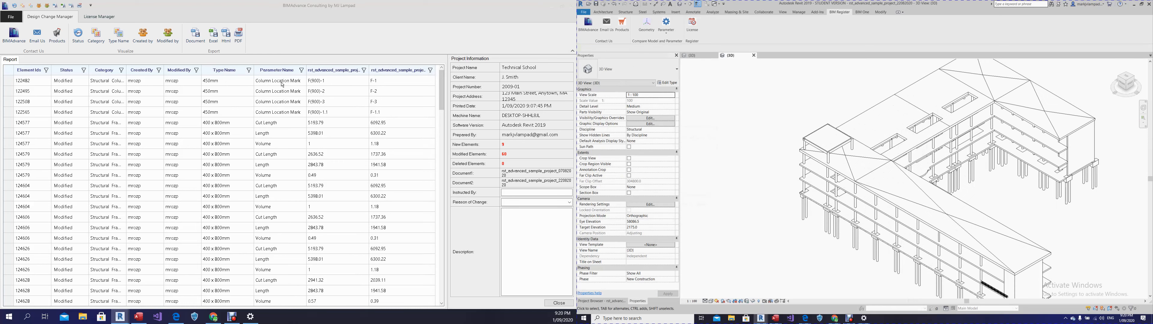
Step: Select the 450 mm round concrete column at the building's near corner, check its Column Location Mark property, and clear the selection
left_click(804, 159)
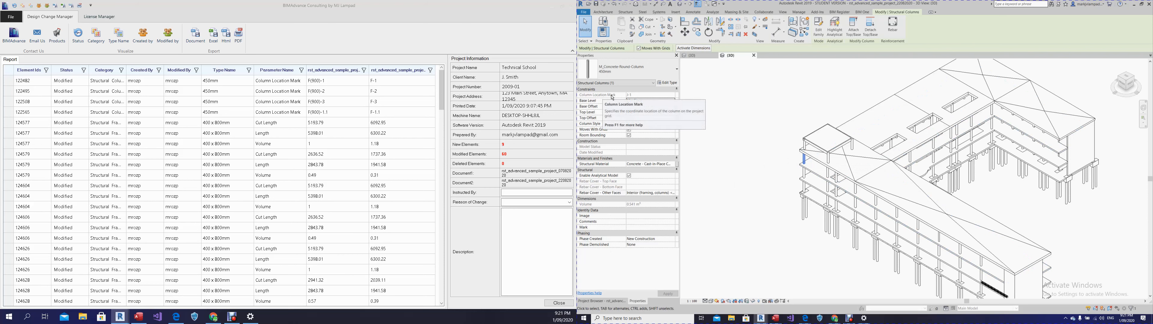
left_click(783, 158)
scroll(784, 158, "down", 2)
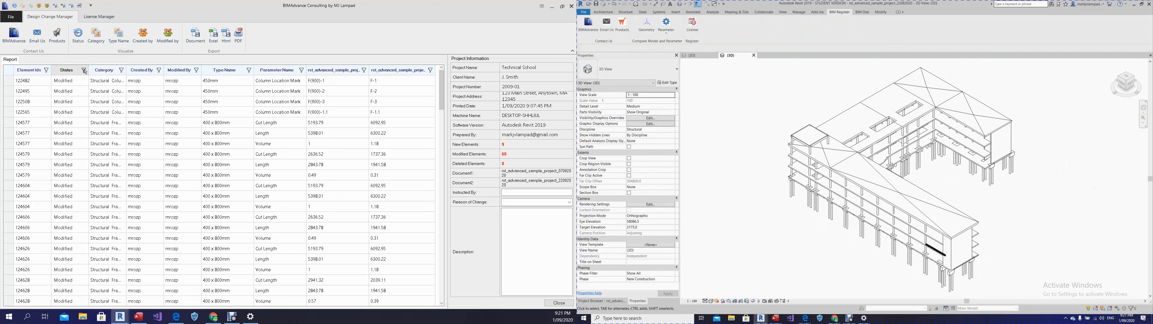
Step: Examine the available filter values for the report's Status and Category columns without applying any filter
left_click(84, 71)
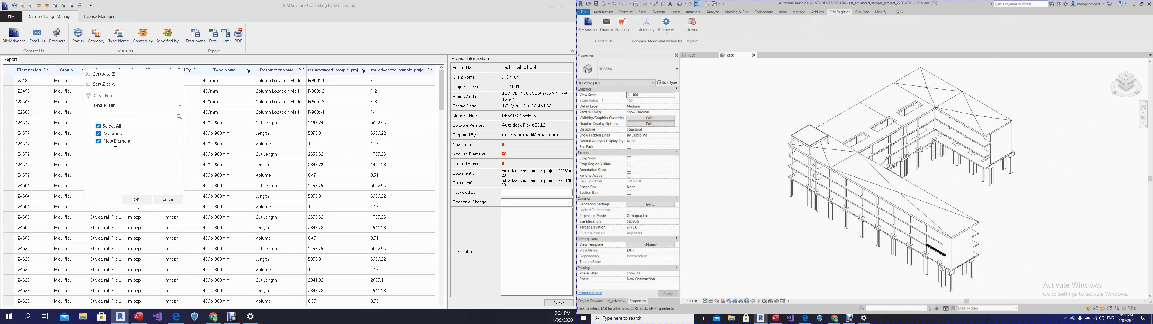
left_click(167, 199)
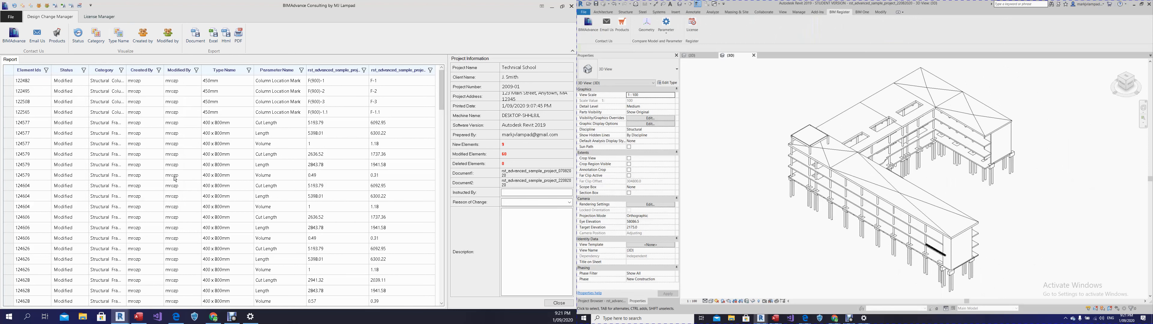
left_click(121, 70)
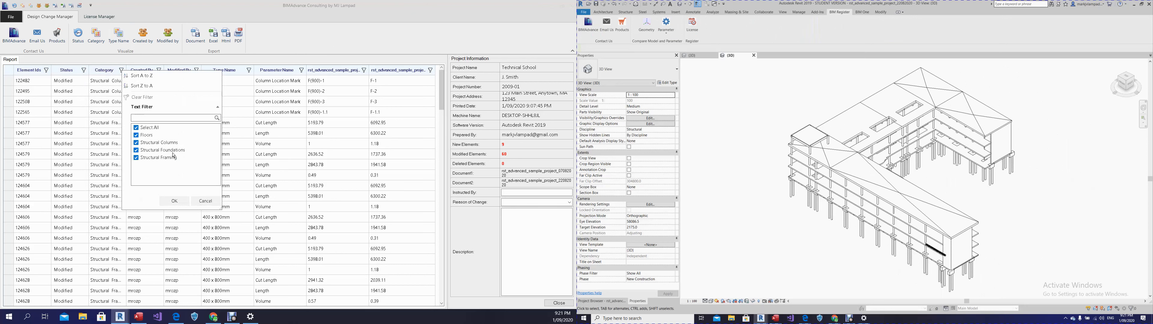
left_click(206, 201)
left_click(751, 117)
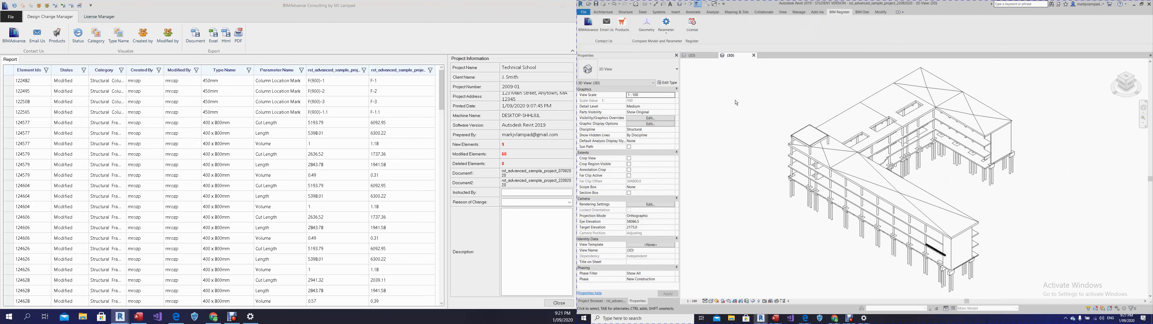
Step: Compare the 3D views of the two open structural models by alternating between them
left_click(699, 57)
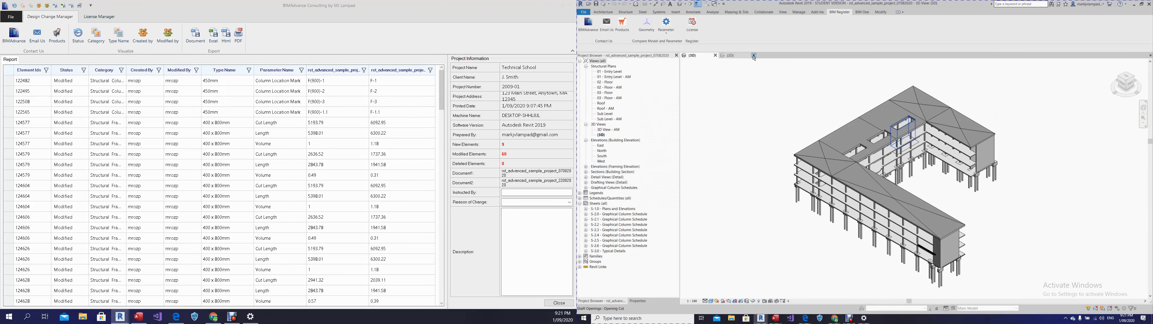
left_click(730, 55)
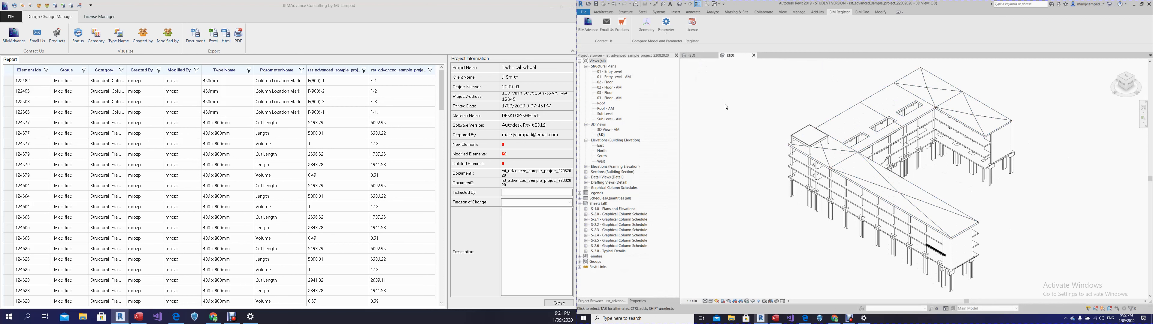
key("ctrl+Tab")
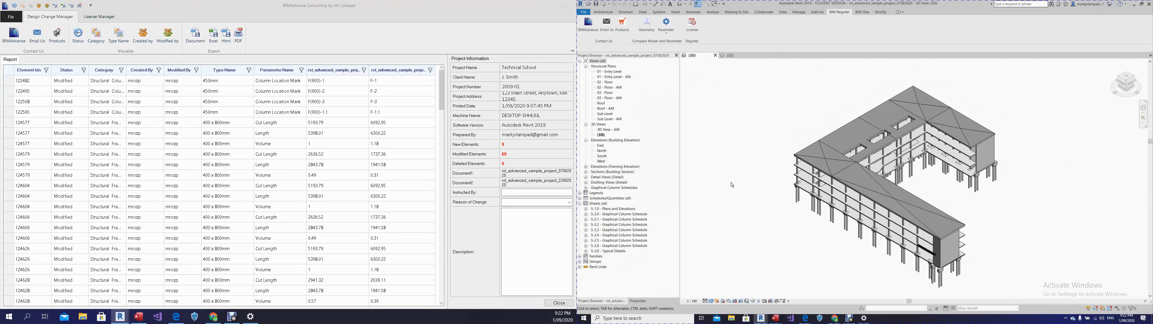
key("ctrl+Tab")
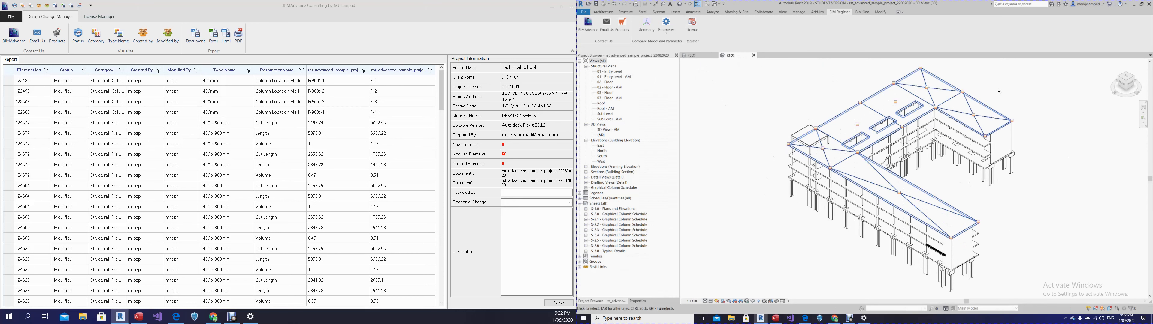
middle_click_drag(830, 118, 831, 128)
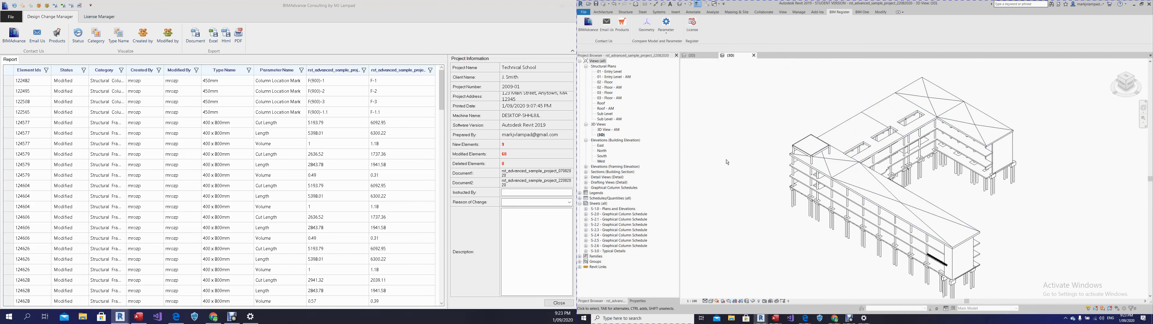
Step: Filter the report's Status to New Element and visualize the listed elements in the model by status
left_click(84, 71)
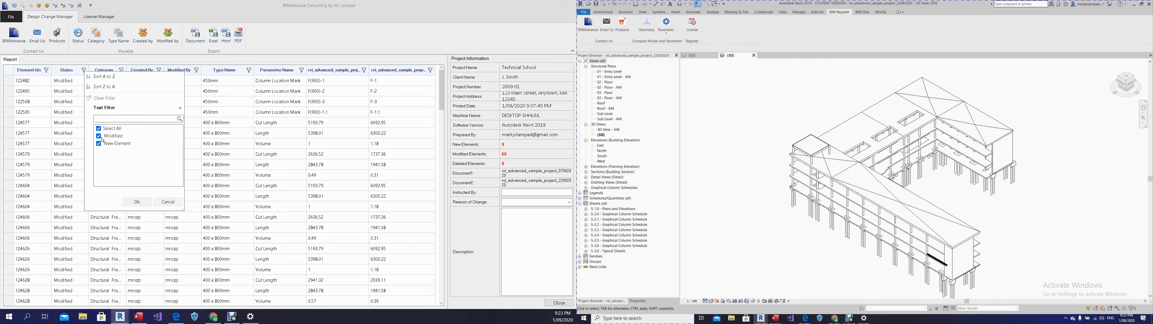
left_click(104, 145)
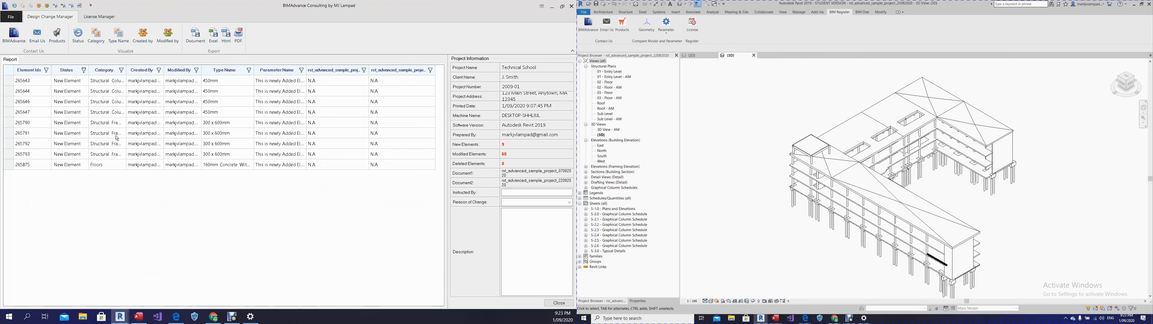
left_click(80, 47)
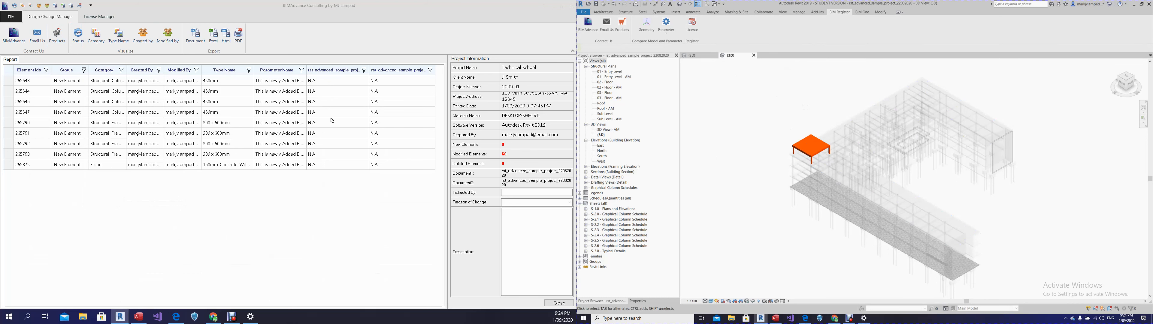
Step: Restrict the report's Category to Structural Columns and visualize the new columns in the model by status
left_click(123, 72)
left_click(135, 143)
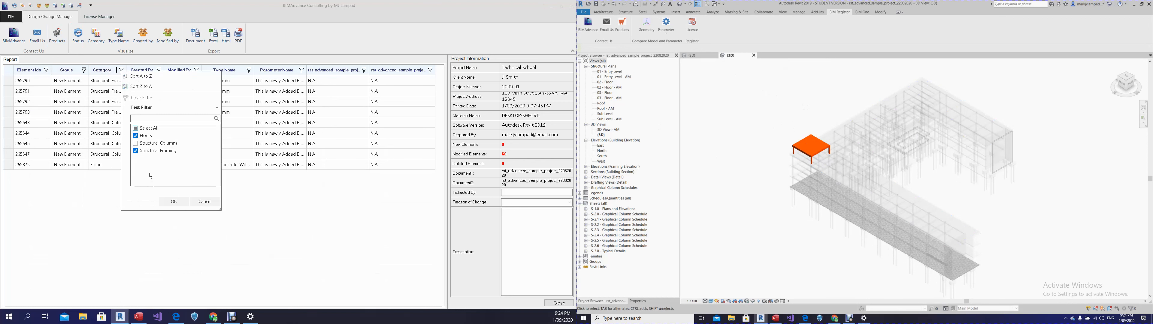
left_click(135, 136)
left_click(135, 151)
left_click(135, 143)
left_click(165, 203)
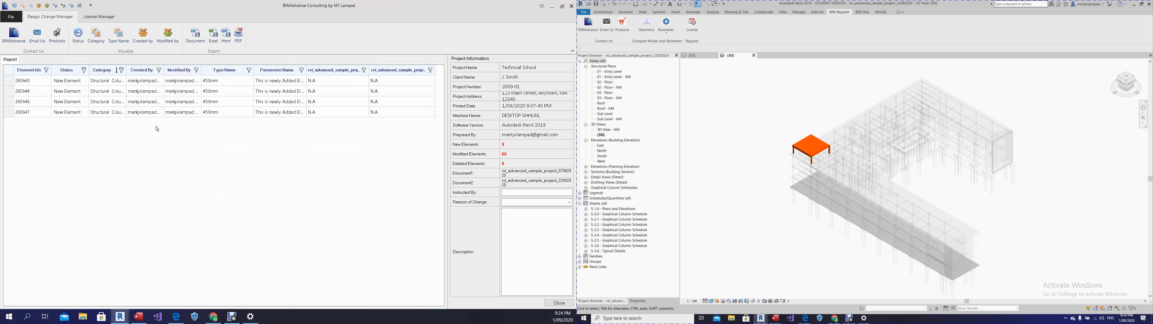
left_click(80, 47)
left_click(763, 134)
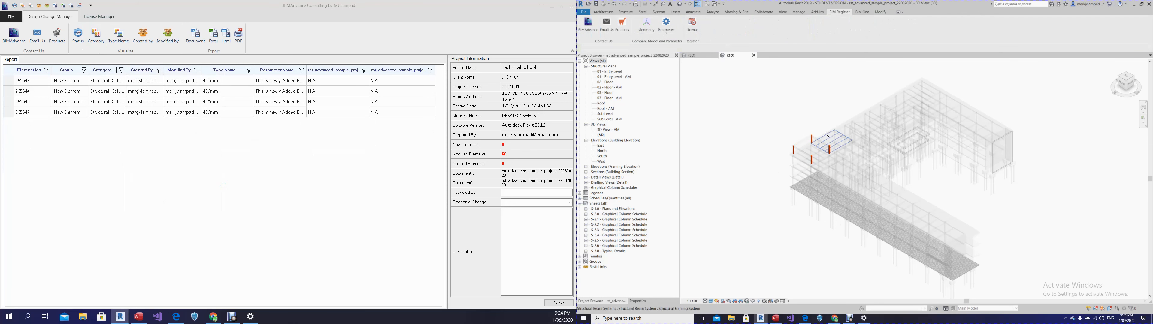
Step: Filter the report to Modified status and exclude Structural Framing, keeping Structural Columns and Structural Foundations
left_click(83, 70)
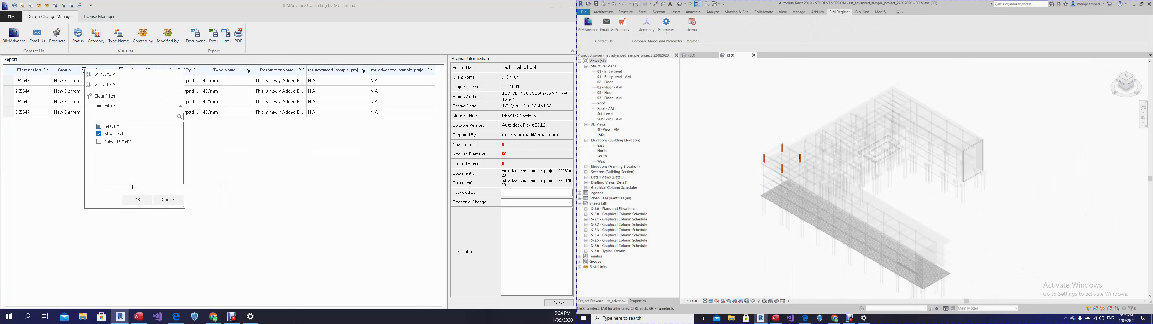
left_click(137, 200)
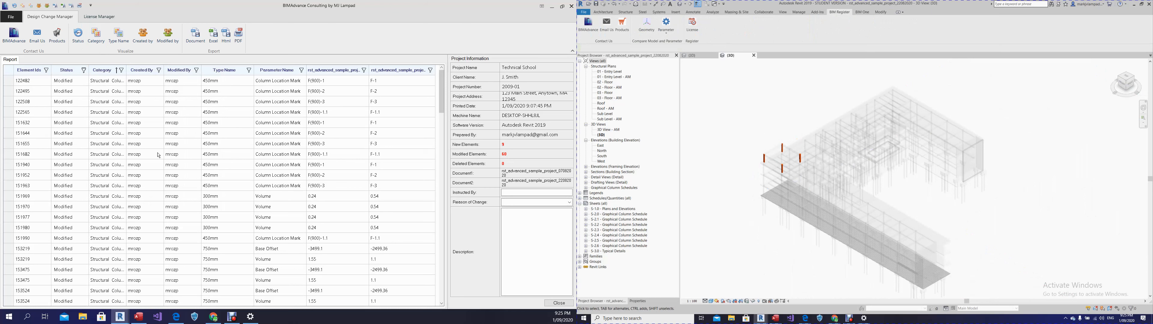
left_click(122, 71)
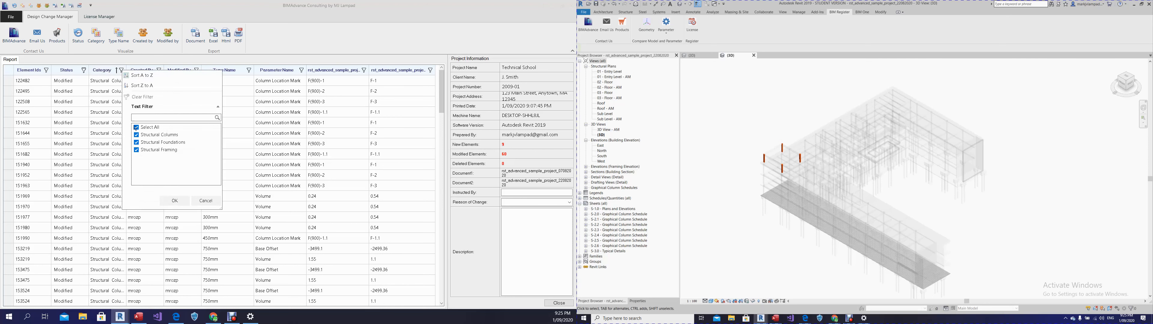
left_click(137, 150)
left_click(175, 200)
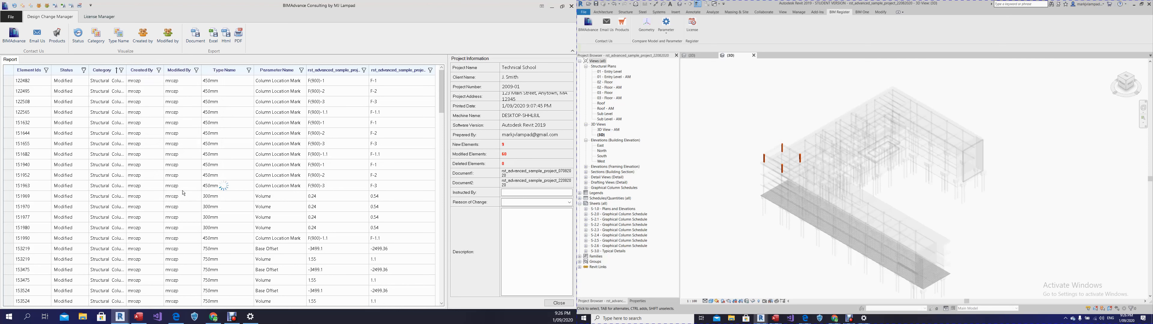
Step: Visualize the modified columns and foundations in the model by status and inspect them from a lower viewing angle
left_click(77, 35)
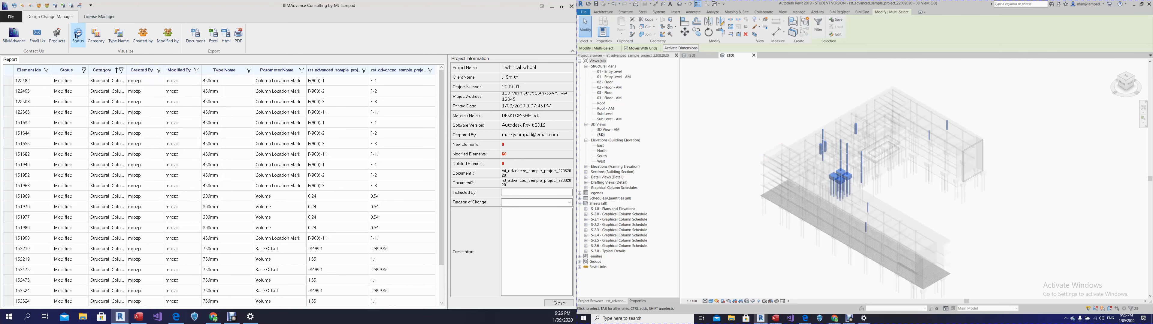
left_click(774, 100)
middle_click_drag(796, 212, 792, 270, "shift")
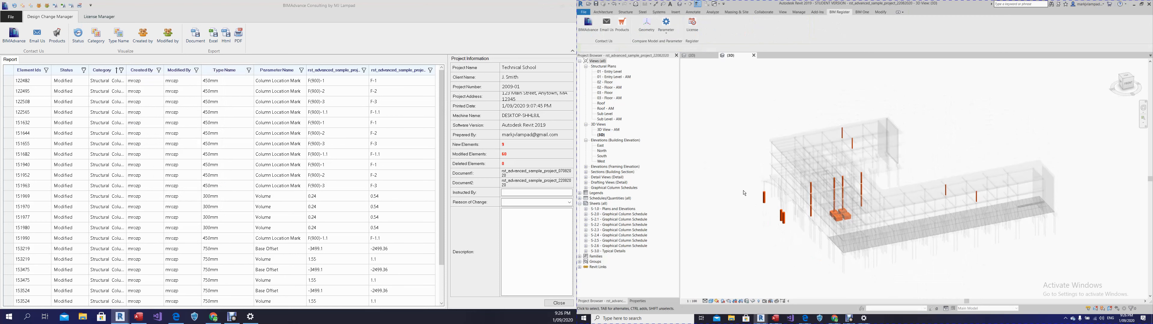
scroll(837, 210, "up", 3)
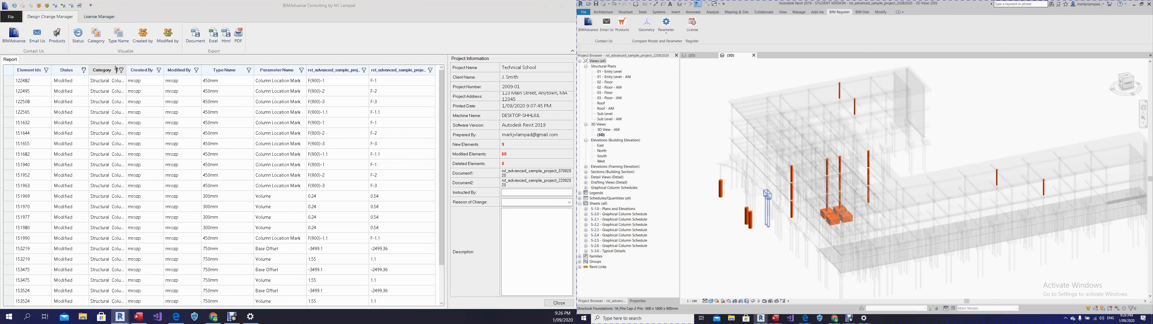
Step: Widen the report's Category column and visualize the modified elements in the model by category
left_click_drag(126, 70, 144, 70)
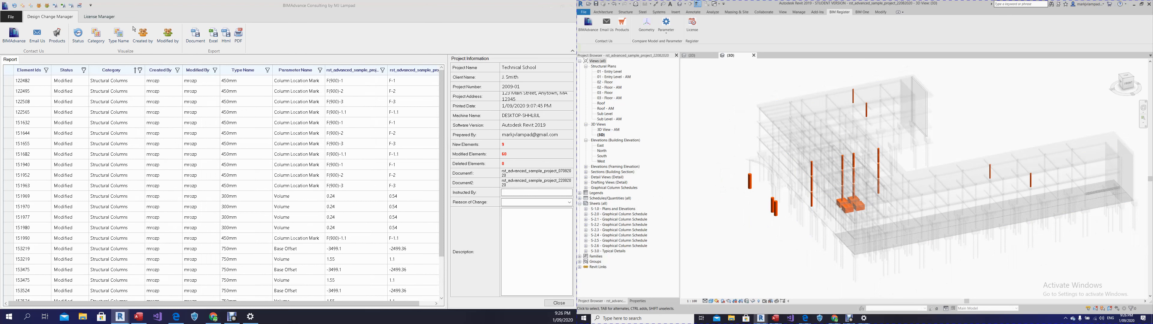
left_click(134, 10)
left_click(94, 45)
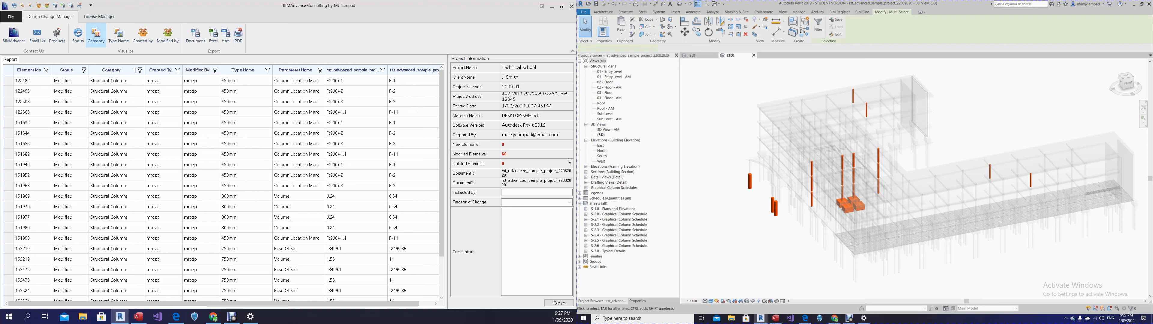
left_click(773, 257)
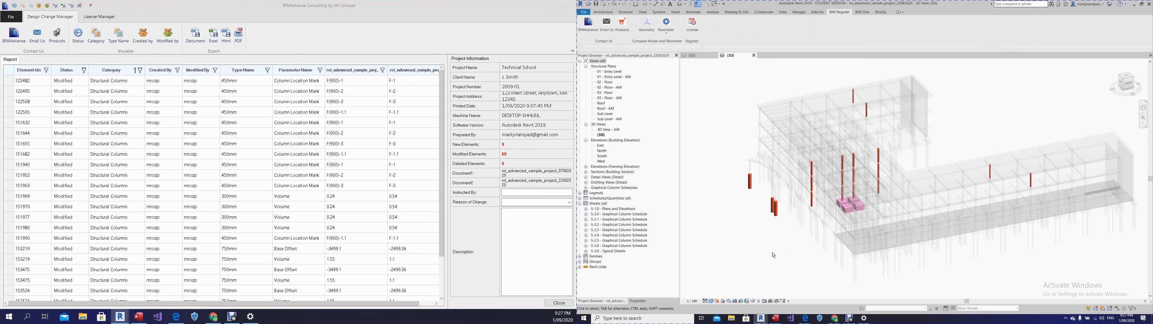
middle_click_drag(748, 255, 803, 244, "shift")
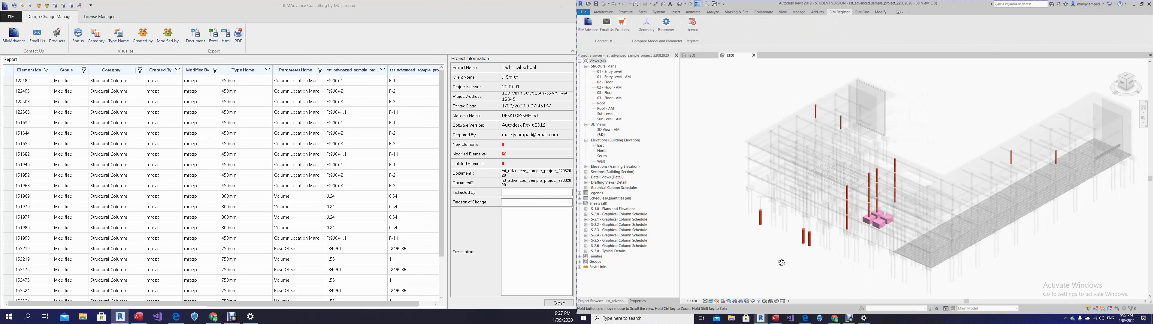
Step: Check the properties of a highlighted 750 mm round column, clear the selection, and inspect the coloured columns and foundations up close
left_click(803, 244)
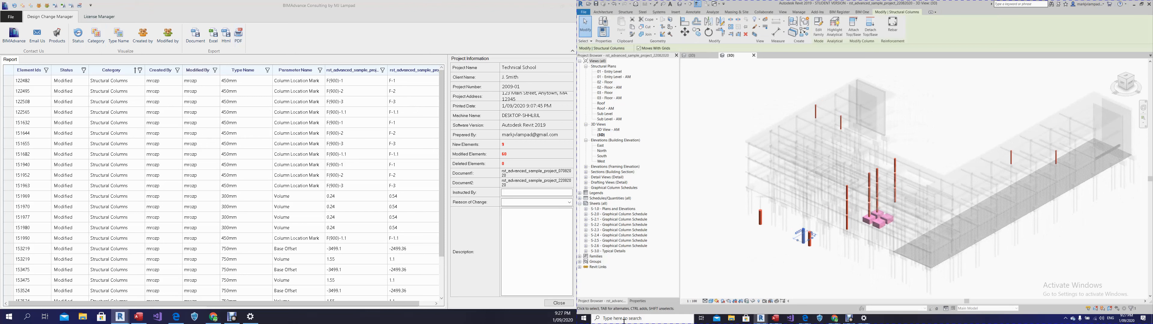
left_click(637, 300)
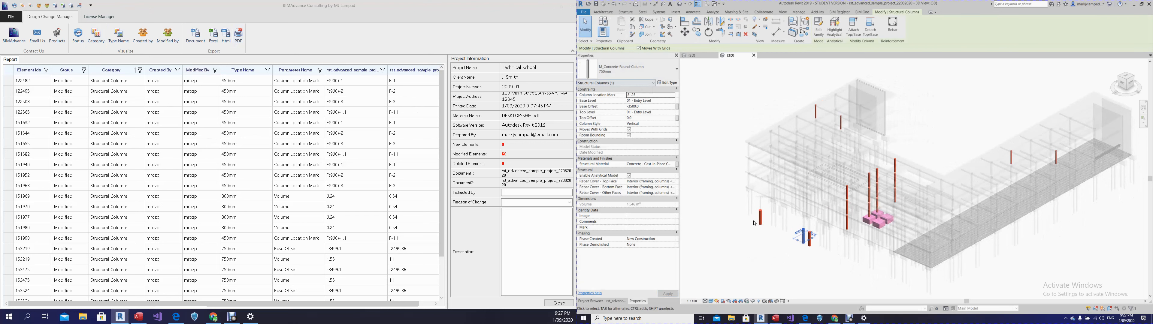
left_click(832, 228)
scroll(834, 228, "up", 5)
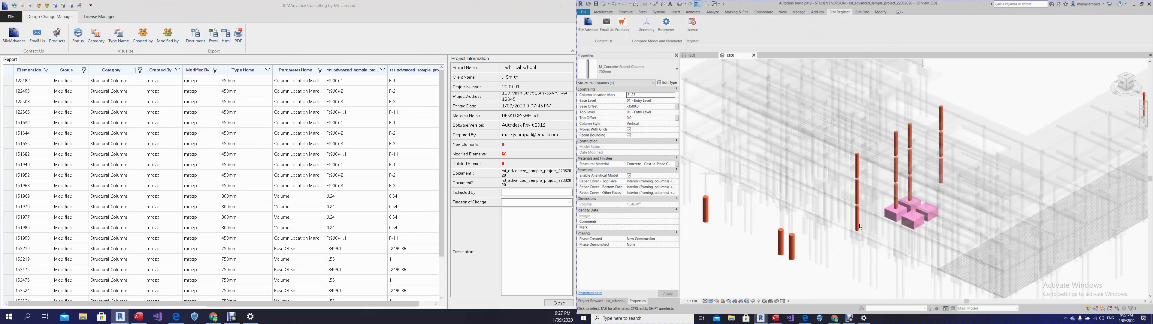
scroll(880, 175, "down", 3)
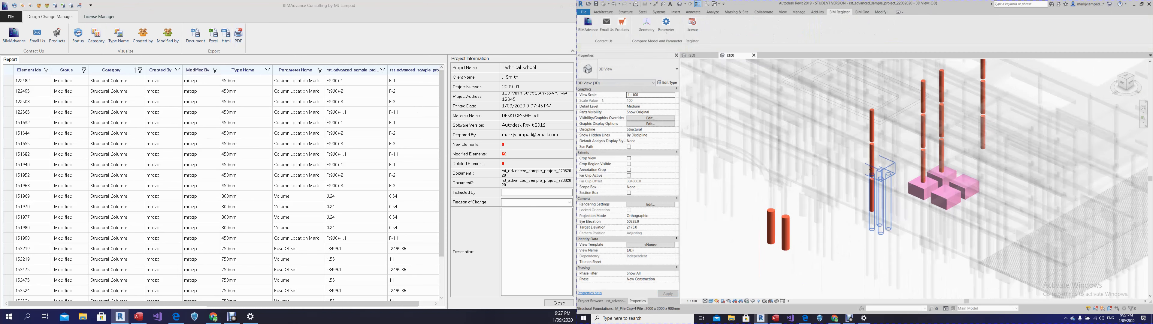
Step: Narrow the report's Category filter to Structural Columns only, excluding Structural Foundations
scroll(898, 178, "up", 2)
scroll(897, 179, "up", 1)
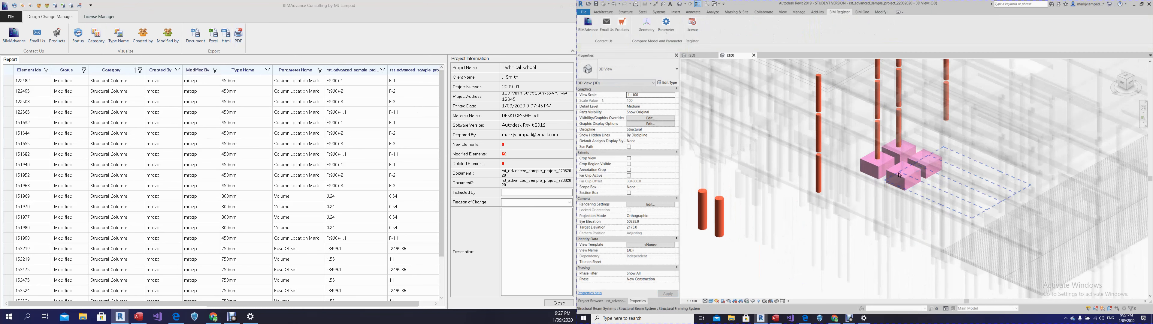
scroll(899, 181, "down", 4)
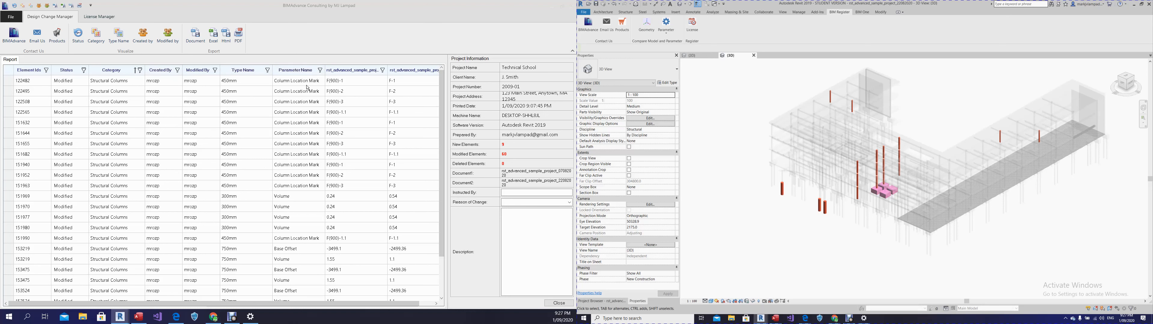
left_click(140, 70)
left_click(141, 70)
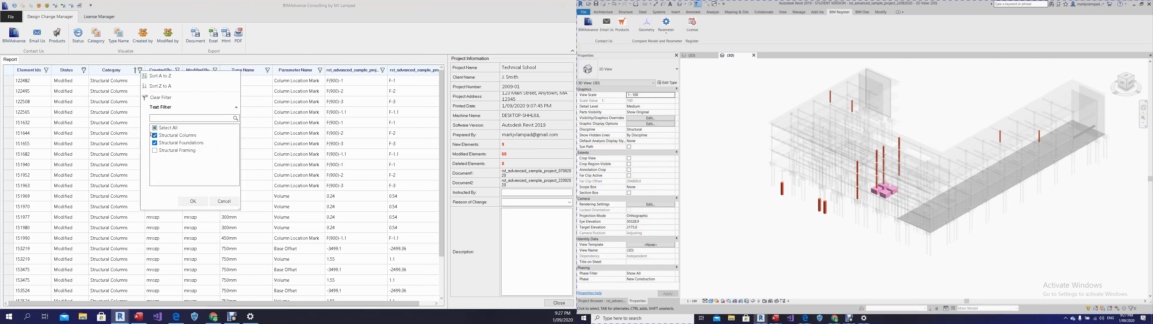
left_click(193, 201)
Step: Filter the Parameter Name column to Column Location Mark and visualize the matching columns in the model by status
left_click(320, 70)
left_click(335, 128)
left_click(335, 142)
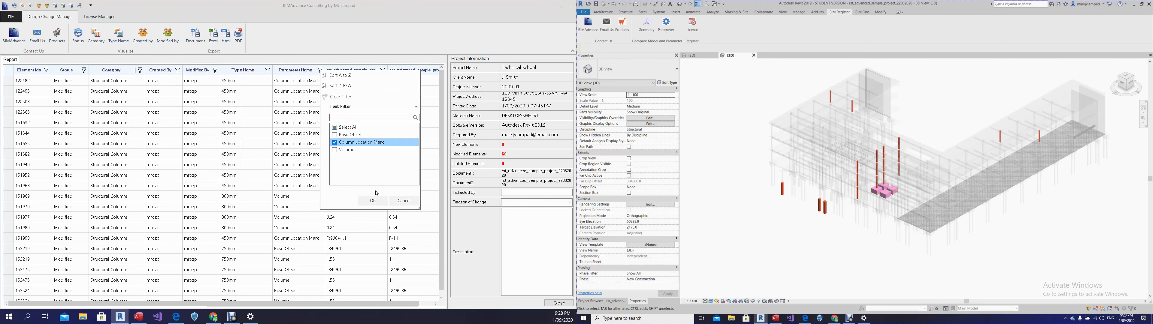
left_click(372, 200)
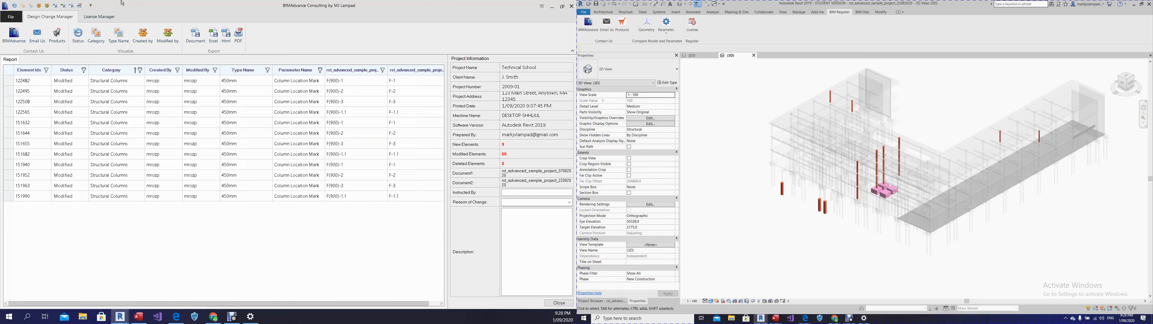
left_click(78, 37)
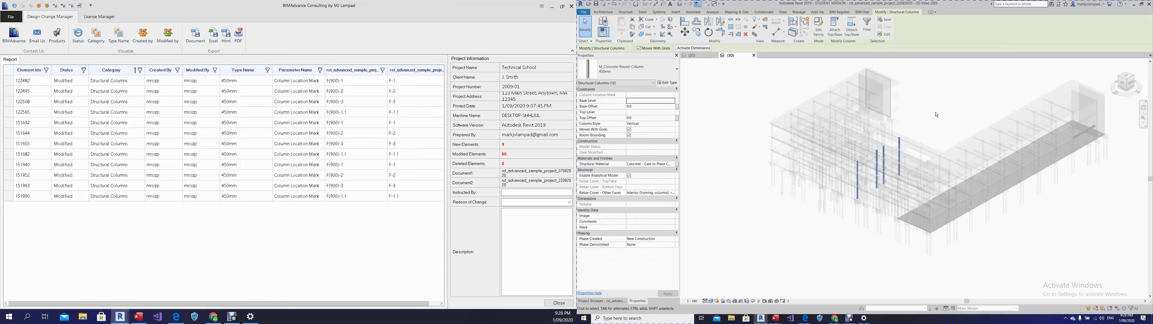
middle_click_drag(924, 126, 975, 115, "shift")
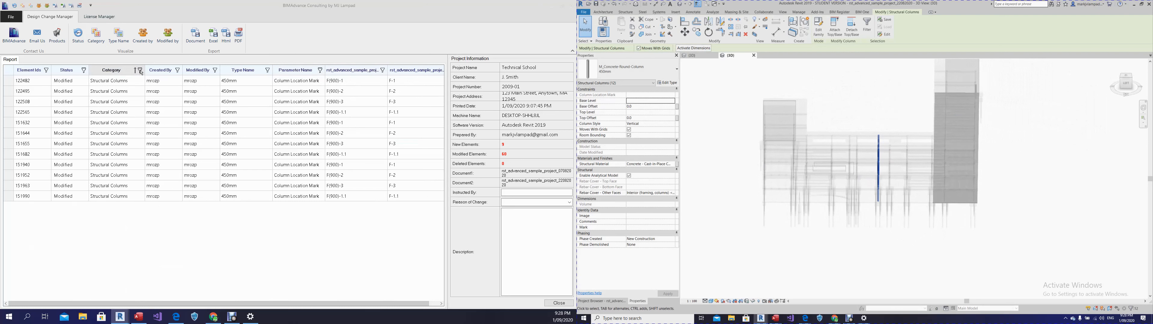
Step: Restore all parameter names in the report and switch the Category filter from Structural Columns to Structural Framing only
left_click(319, 71)
left_click(335, 127)
left_click(374, 201)
left_click(141, 70)
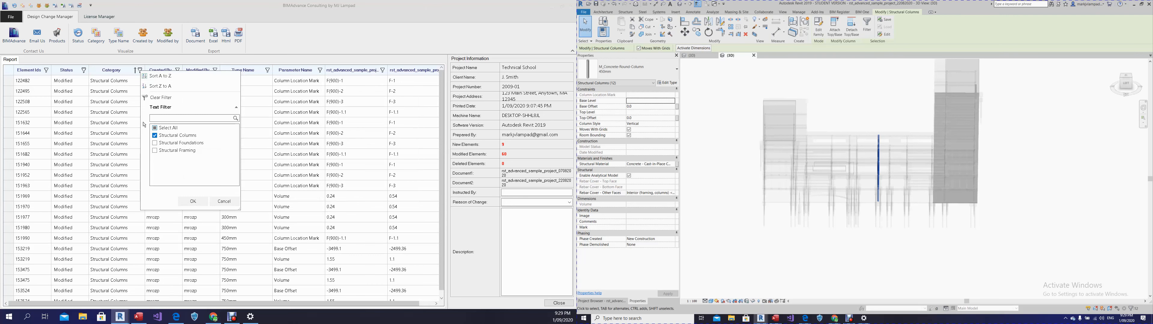
left_click(155, 136)
left_click(155, 151)
left_click(193, 202)
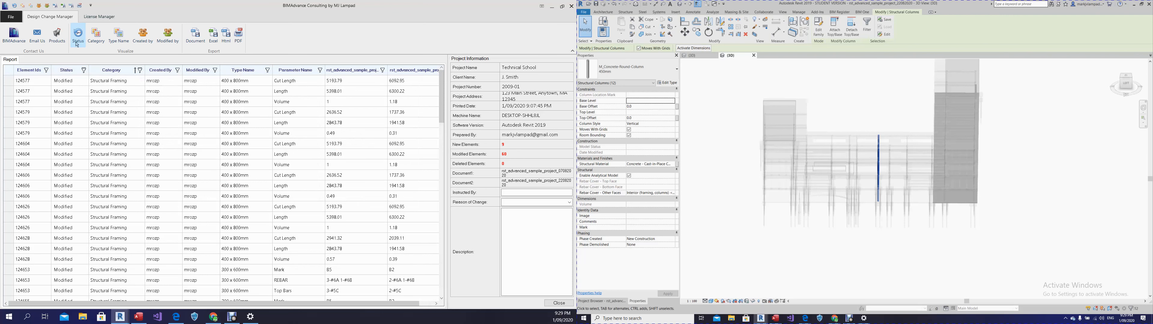
Step: Visualize the modified structural framing in the model by status, clear the selection, and inspect the coloured beams in an angled 3D view
left_click(77, 44)
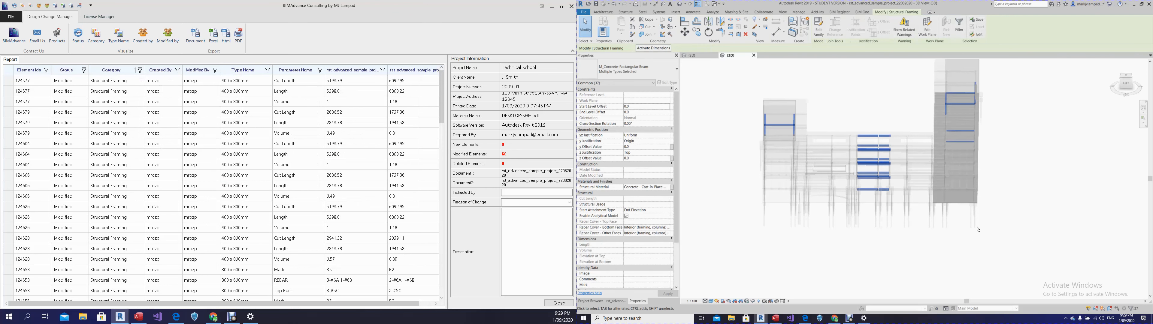
left_click(1034, 235)
middle_click_drag(1014, 241, 932, 220, "shift")
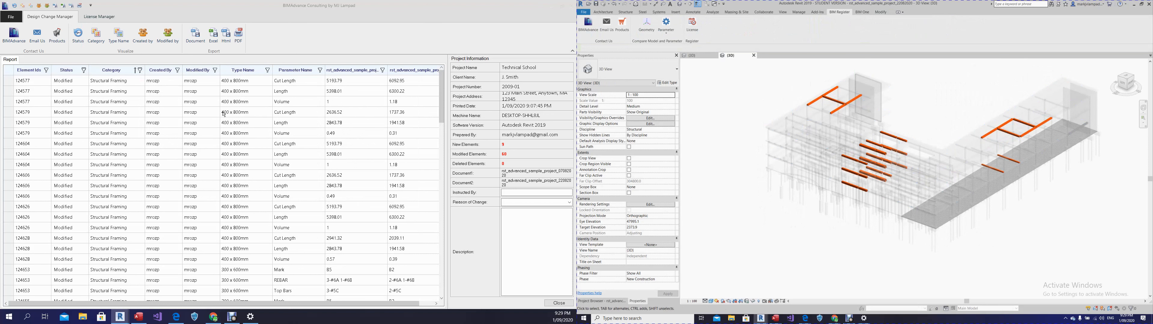
Step: Check the framing sizes offered in the Type Name filter without changing it, and visualize the framing in the model by type name
left_click(267, 70)
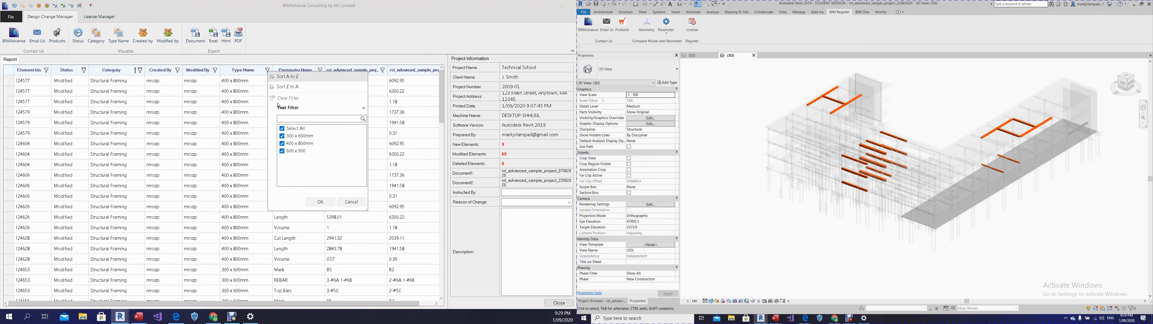
left_click(339, 202)
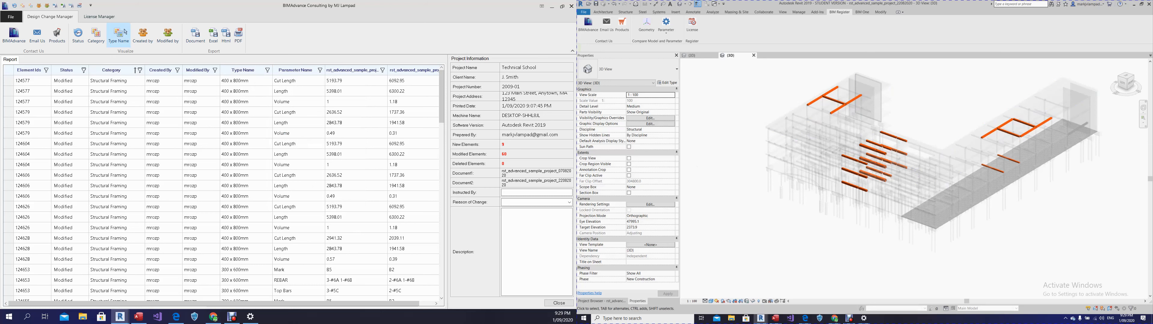
left_click(118, 44)
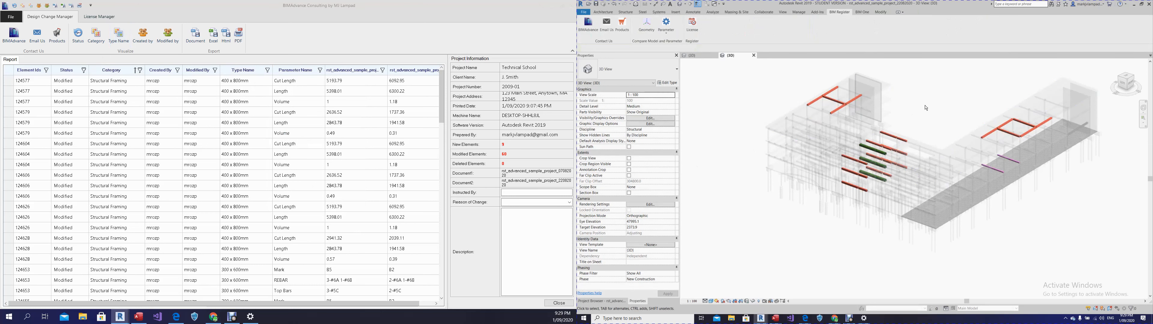
middle_click_drag(1004, 240, 794, 99, "shift")
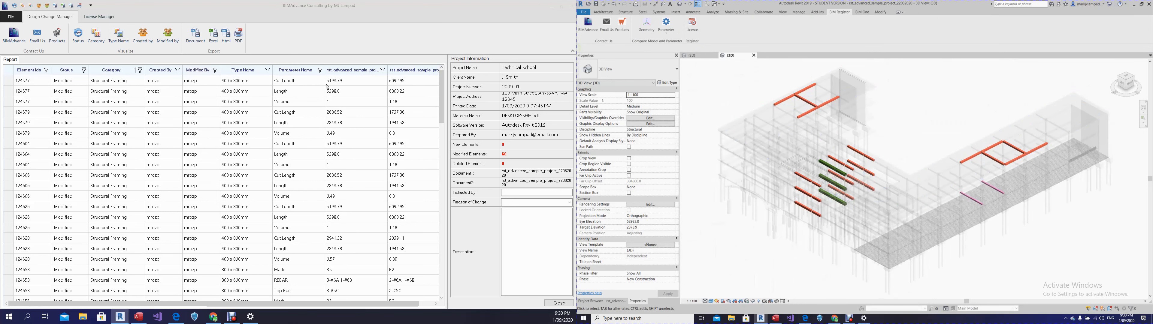
Step: Include all categories in the report again and review its full list of modified columns, foundations and framing
left_click(140, 70)
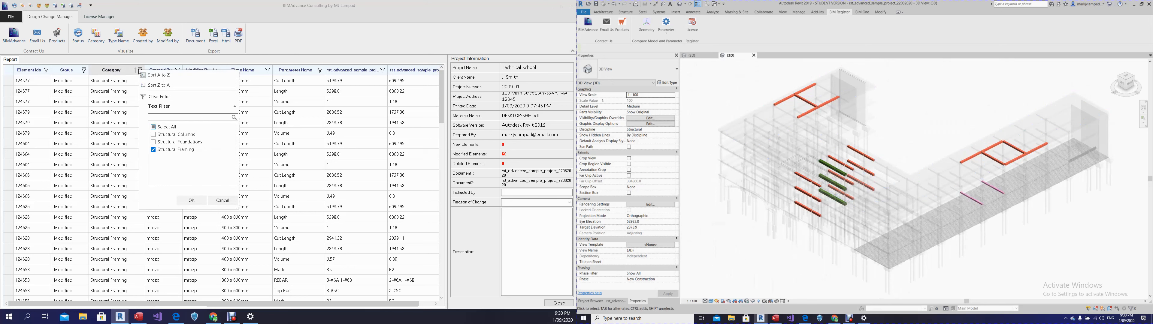
left_click(154, 128)
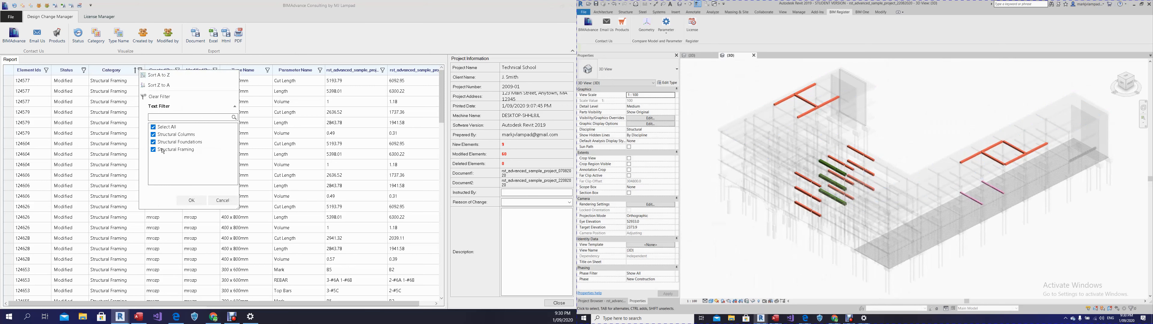
left_click(191, 202)
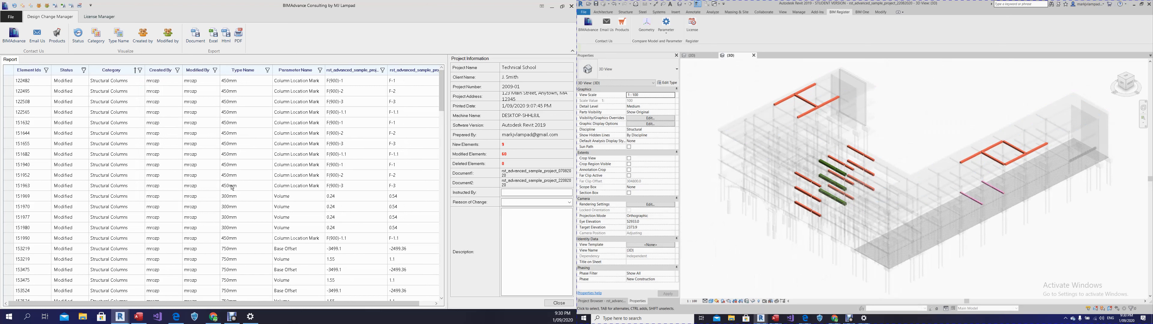
scroll(380, 116, "down", 4)
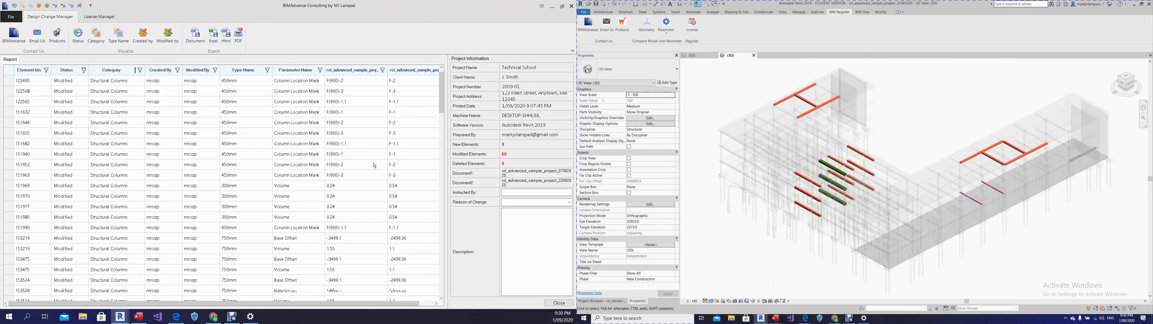
left_click_drag(441, 111, 437, 205)
left_click_drag(436, 248, 436, 272)
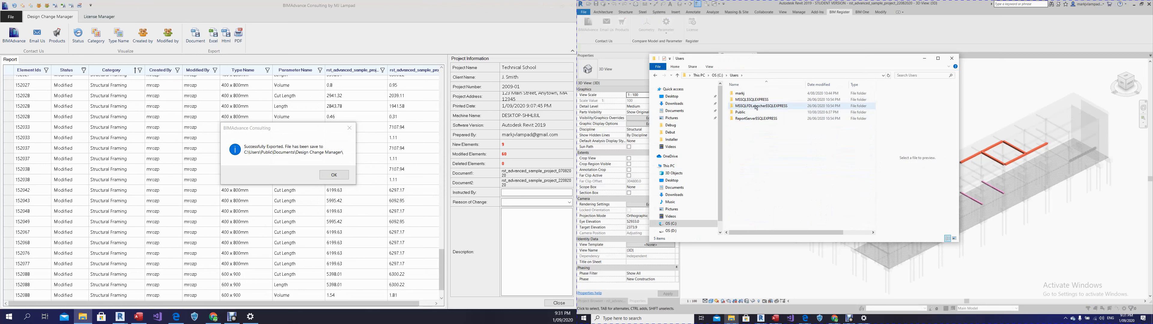
Step: Browse from the Users folder through Public and Public Documents to the Design Change Manager folder holding the exported reports
double_click(753, 113)
scroll(754, 114, "down", 20)
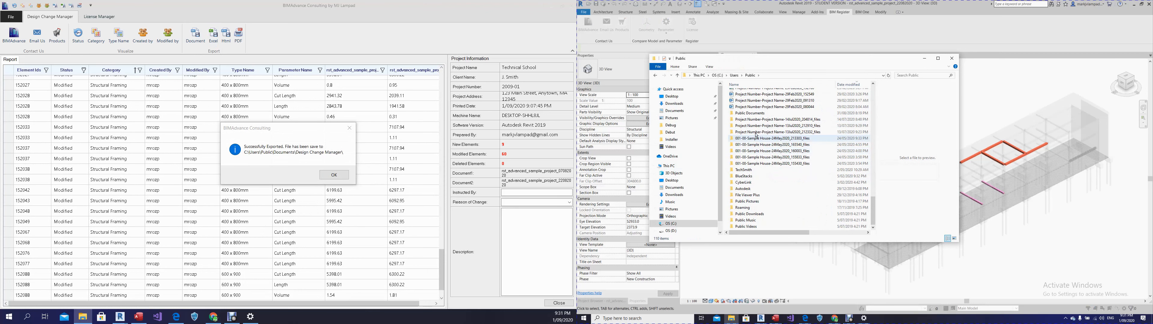
double_click(760, 114)
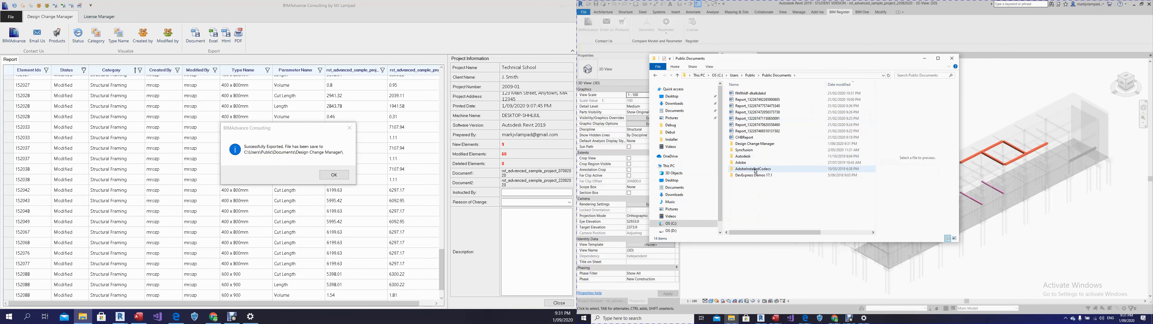
double_click(755, 144)
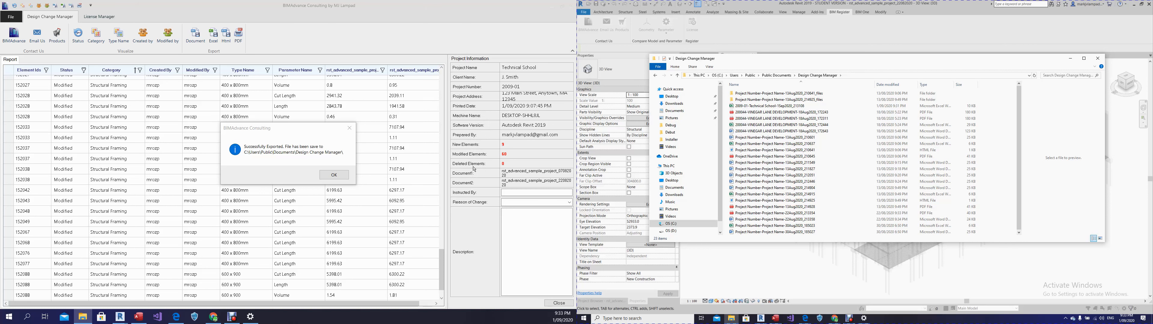
Step: Open the exported Excel report for the 2009-01 Technical School project and look over its table of modified elements
left_click(762, 108)
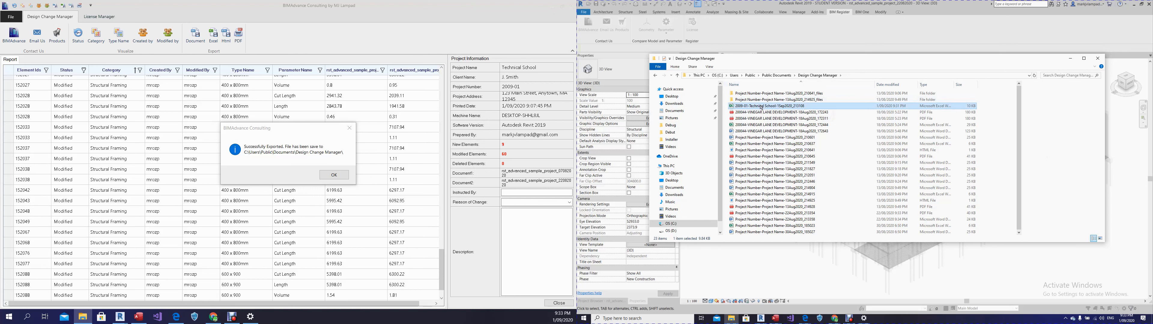
double_click(761, 108)
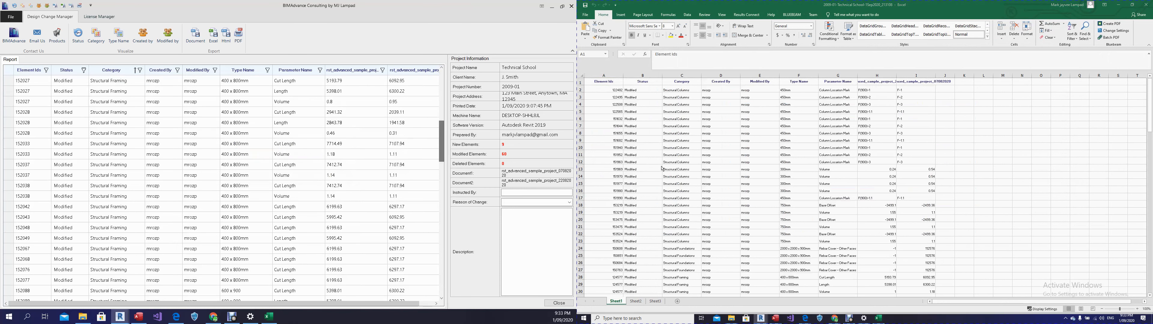
left_click_drag(603, 90, 934, 307)
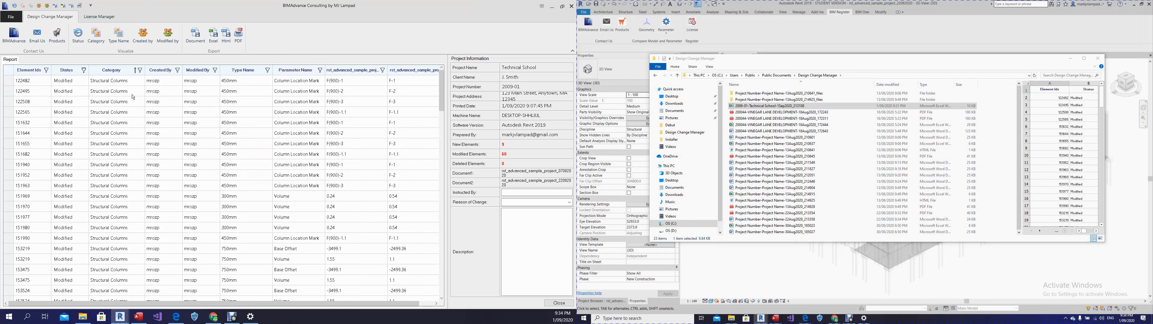
Step: Filter the report's Category column to show only Structural Columns
left_click(140, 70)
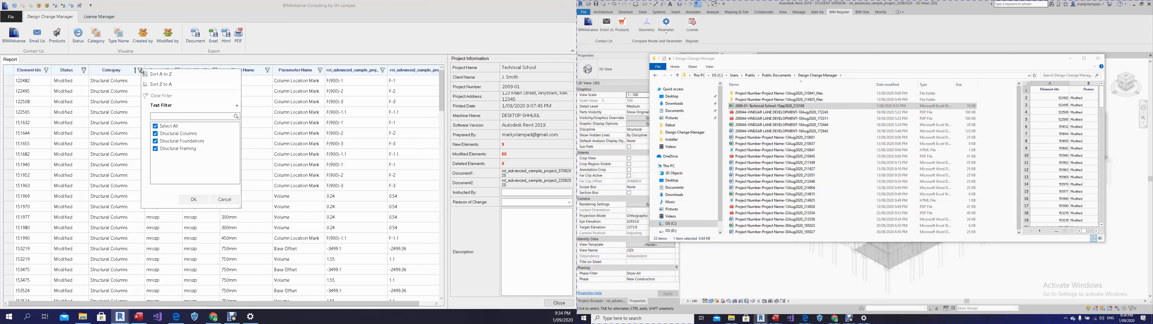
left_click(154, 126)
left_click(155, 133)
left_click(194, 199)
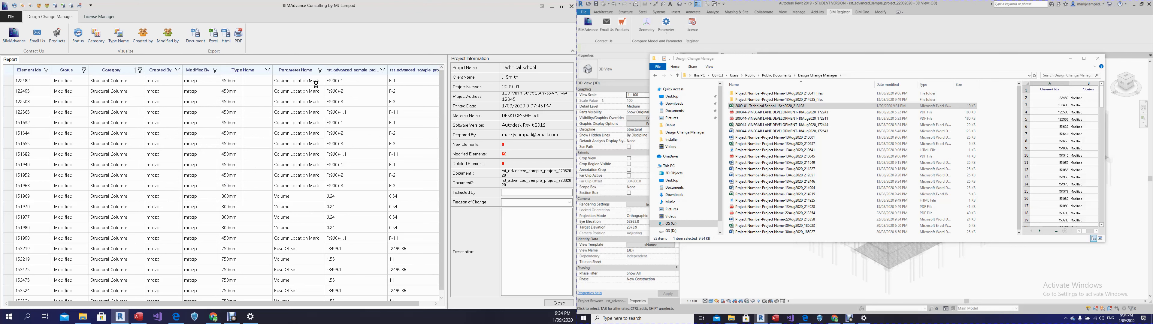
Step: Filter the Parameter Name column to Volume and minimize the file window to reveal the 3D model
left_click(320, 71)
left_click(335, 128)
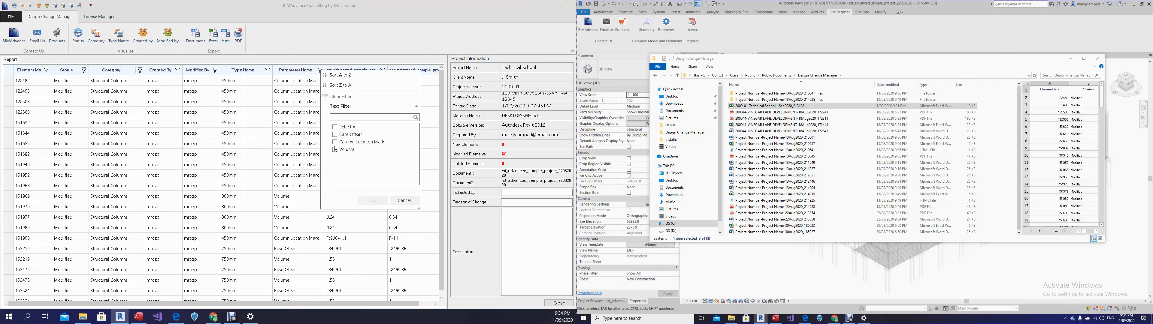
left_click(335, 150)
left_click(383, 201)
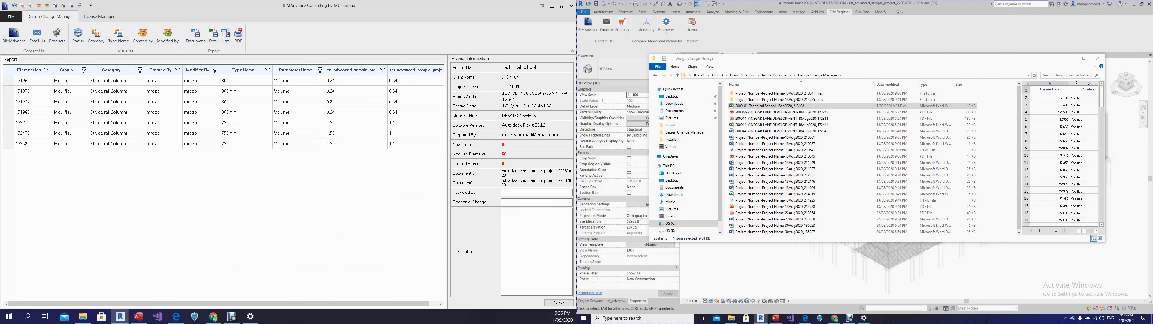
left_click(1071, 58)
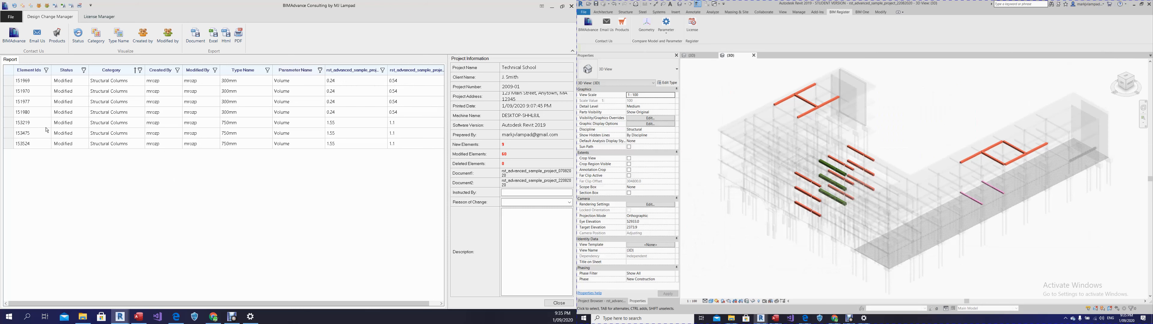
Step: Locate the 300 mm columns 151969 and 151970 in the model one after the other, and select column 153219's new volume in the report
left_click(39, 83)
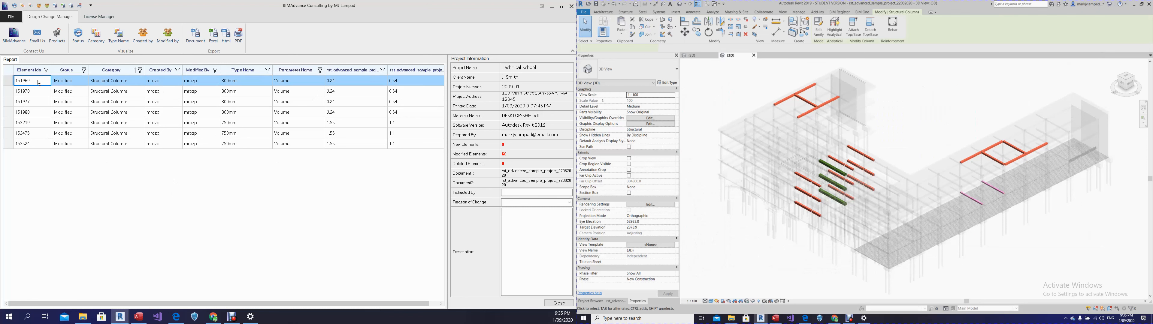
left_click(855, 112)
middle_click_drag(855, 112, 971, 175, "shift")
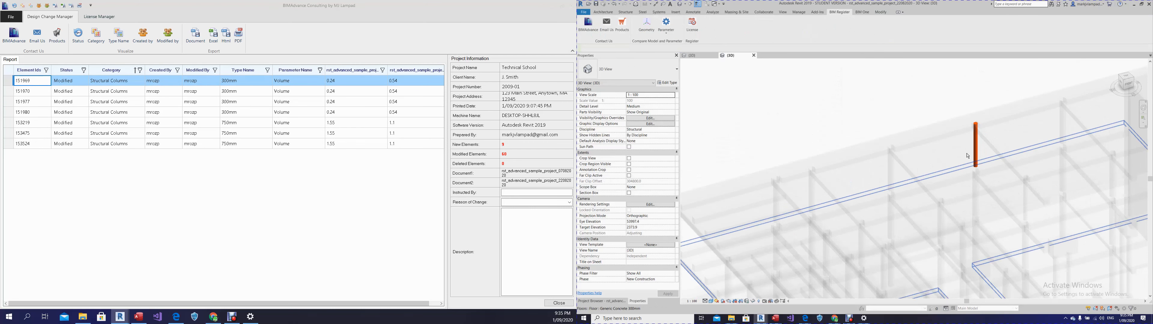
left_click(26, 92)
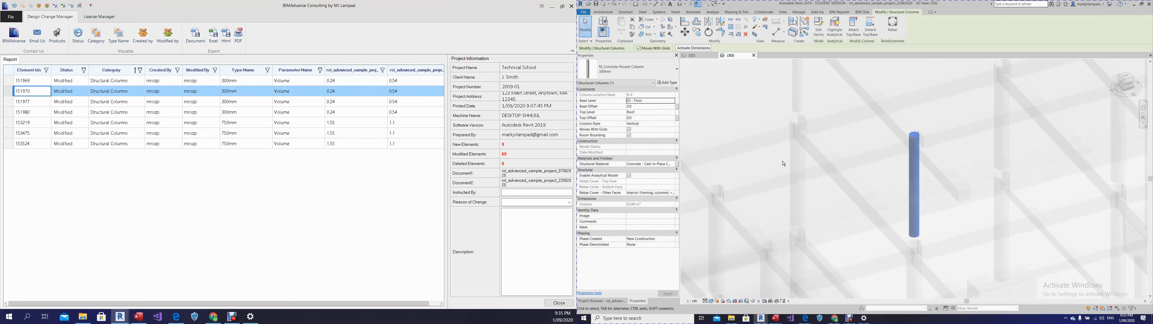
left_click(399, 124)
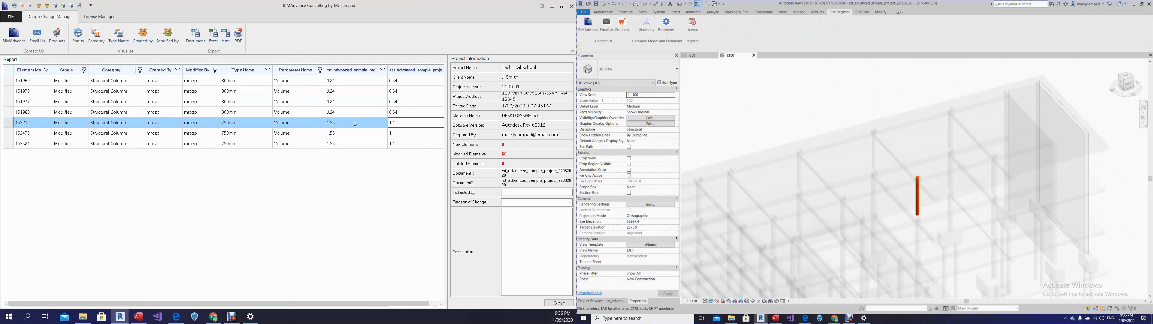
Step: Locate the 750 mm column 153219 in the 3D model and examine its position within the whole building
double_click(30, 126)
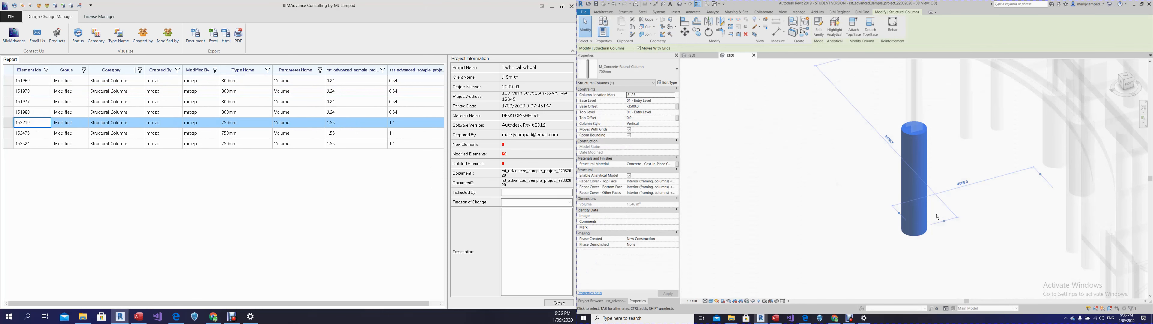
scroll(936, 216, "down", 2)
middle_click_drag(862, 255, 883, 254, "shift")
left_click(790, 195)
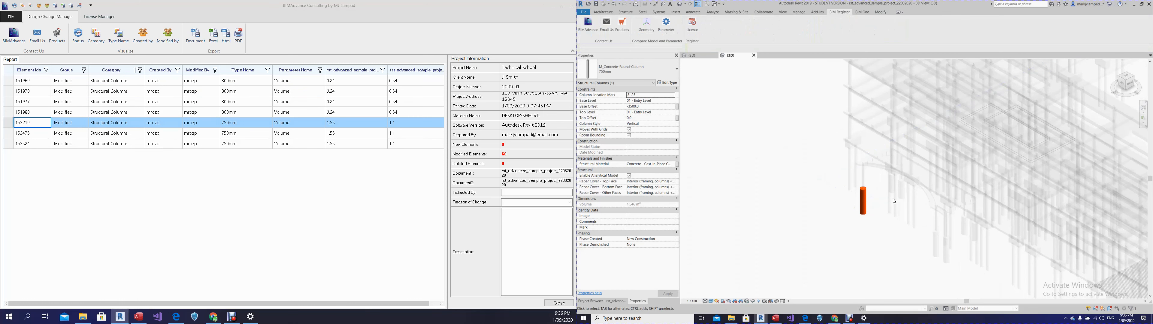
scroll(866, 203, "down", 4)
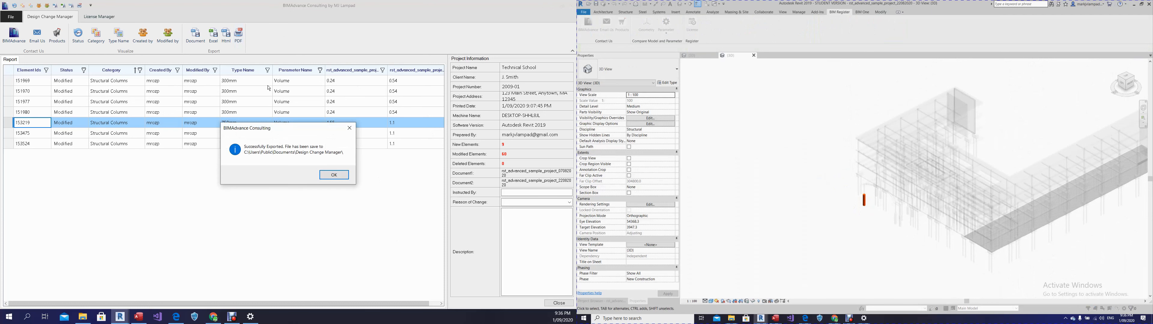
Step: Open the exported PDF report for the 2009-01 Technical School project from the Design Change Manager folder
left_click(731, 318)
left_click(753, 113)
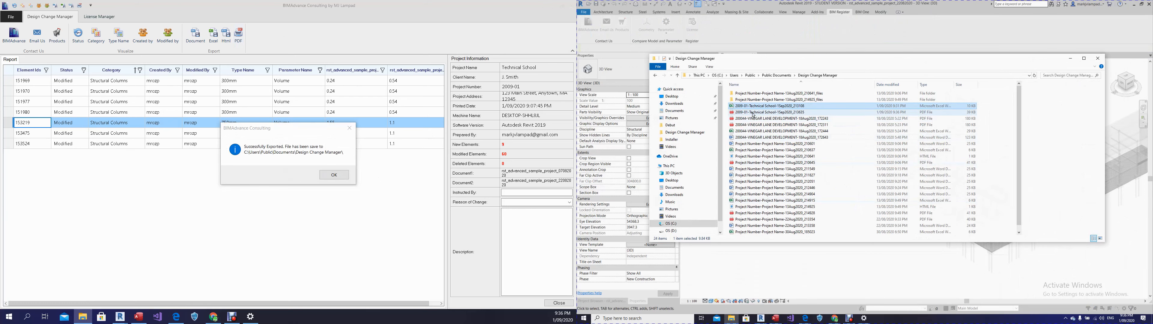
double_click(753, 113)
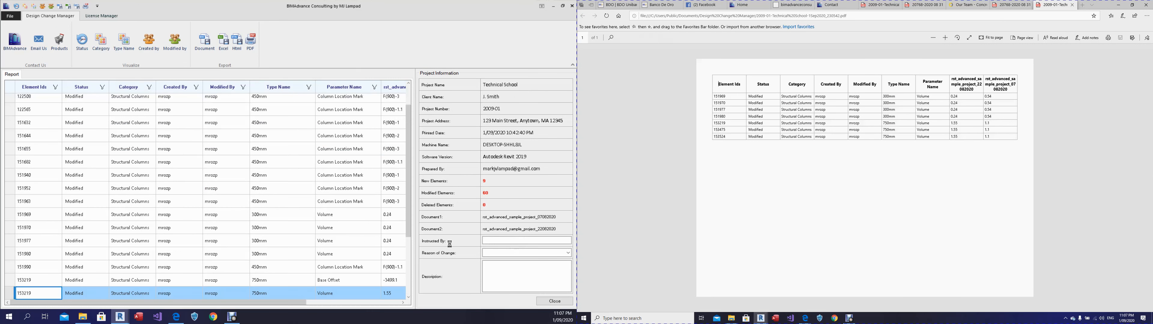
Step: Fill in the instructing person's name under Instructed By and set the Reason of Change to Design Change-Architectural
left_click(511, 240)
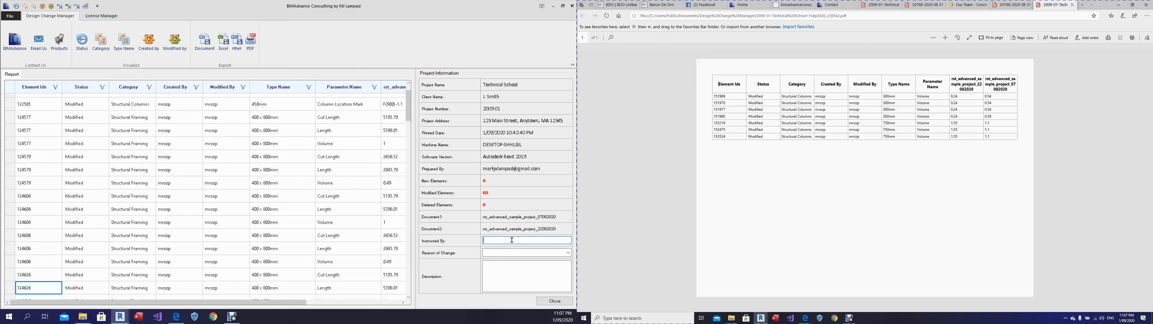
type("Mark")
left_click(553, 259)
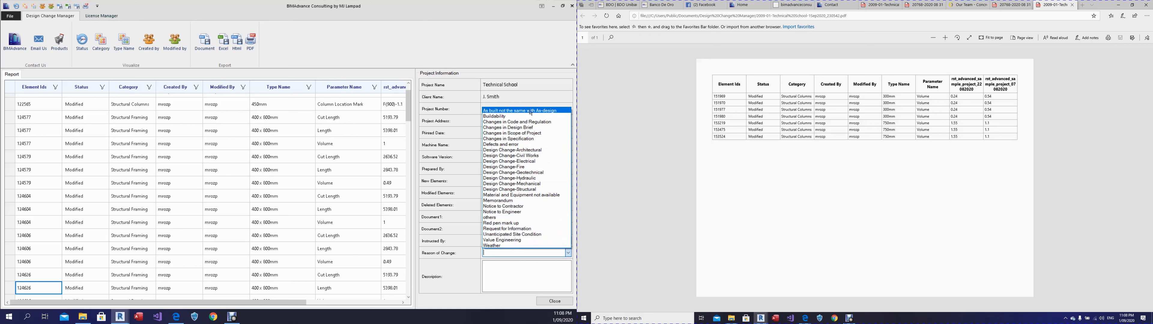
left_click(530, 154)
Step: Enter the change description "Wall alignment from Architectural model has been changed" in the project information
left_click(513, 274)
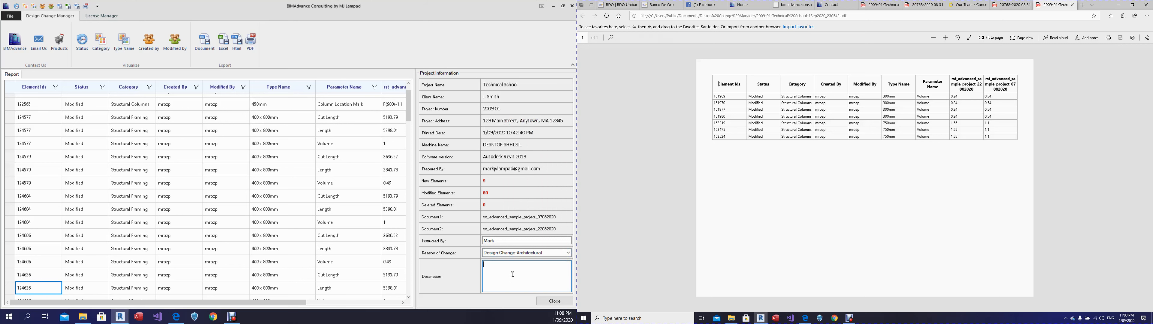
type("Wall alignment from Architectural model has been chage")
type("ged.")
left_click(512, 270)
key("BackSpace")
key("BackSpace")
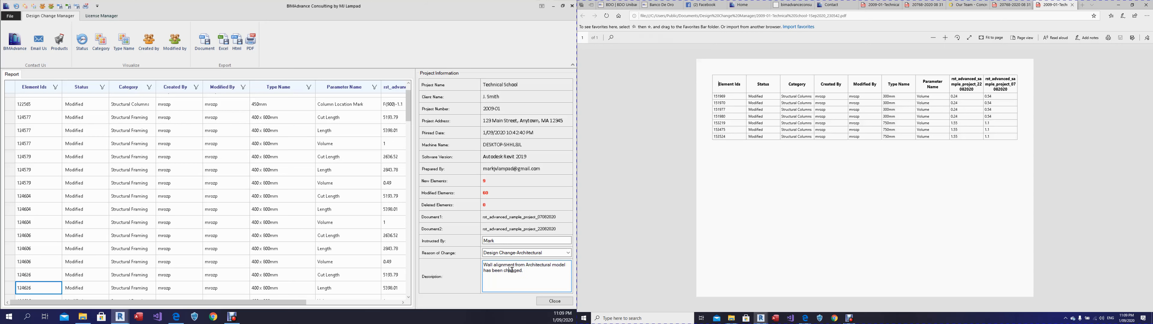
Step: Export the report as a Word document and open the new 2009-01 Technical School file in a maximized window
left_click(205, 55)
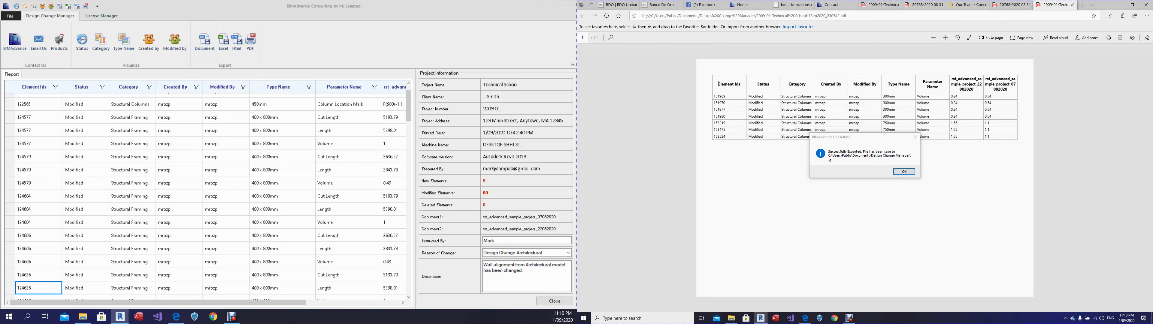
left_click(731, 318)
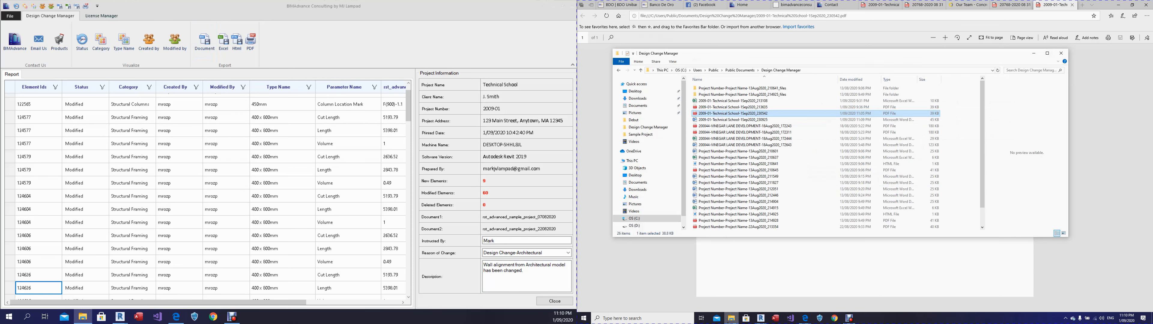
left_click(732, 120)
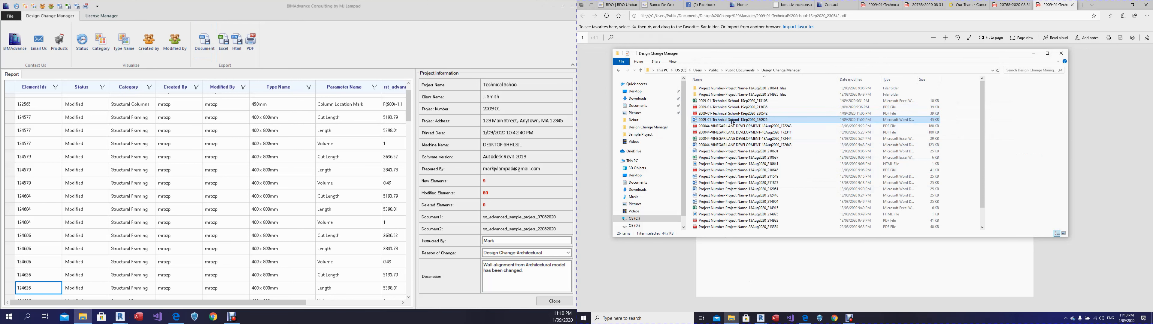
double_click(732, 120)
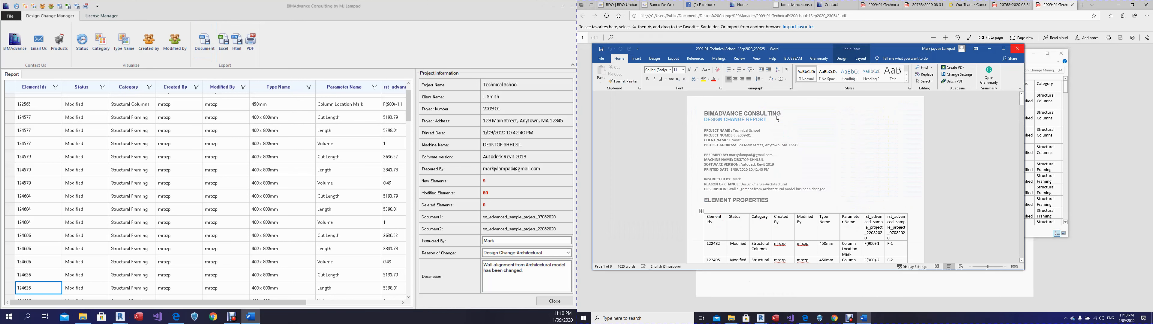
left_click(1004, 49)
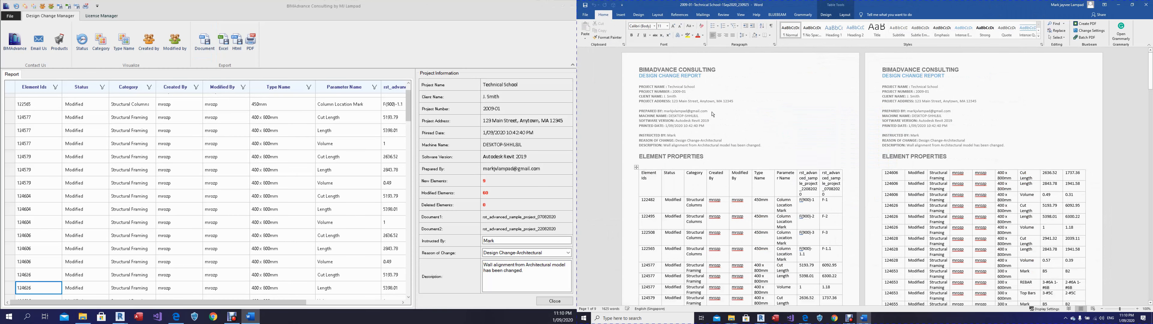